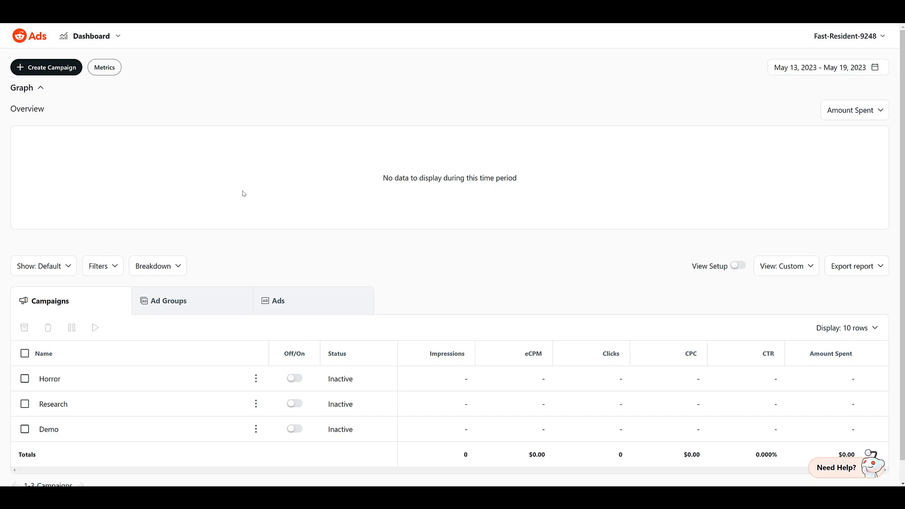
- Create a new campaign, preview its carousel images, and reorder pubcon austin 2020 2.jpg to come after smx joe.png
{"action": "left_click", "coordinate": [56, 71]}
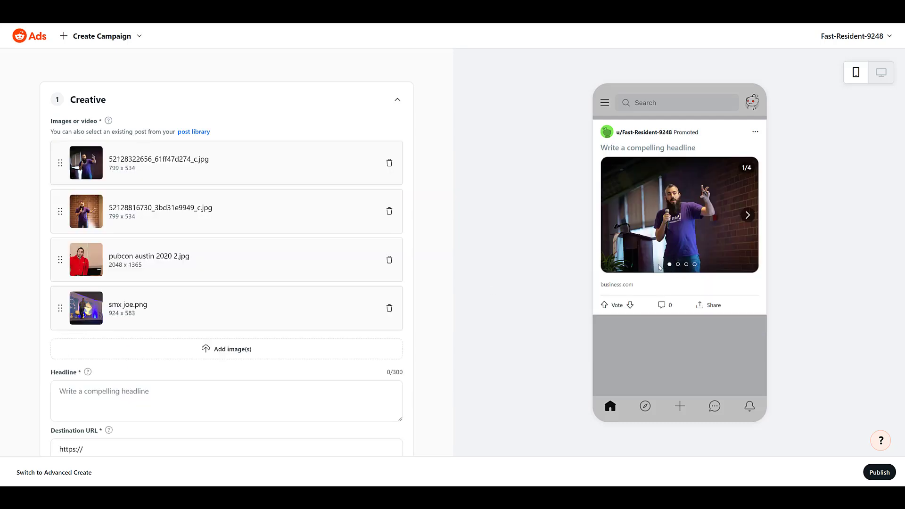
{"action": "left_click", "coordinate": [747, 216]}
{"action": "left_click", "coordinate": [748, 215]}
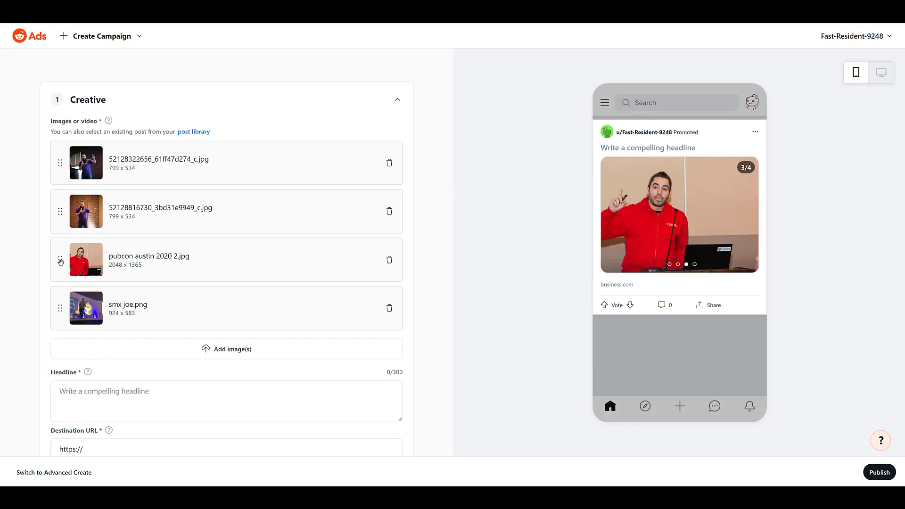
{"action": "left_click_drag", "start_coordinate": [60, 261], "coordinate": [140, 289]}
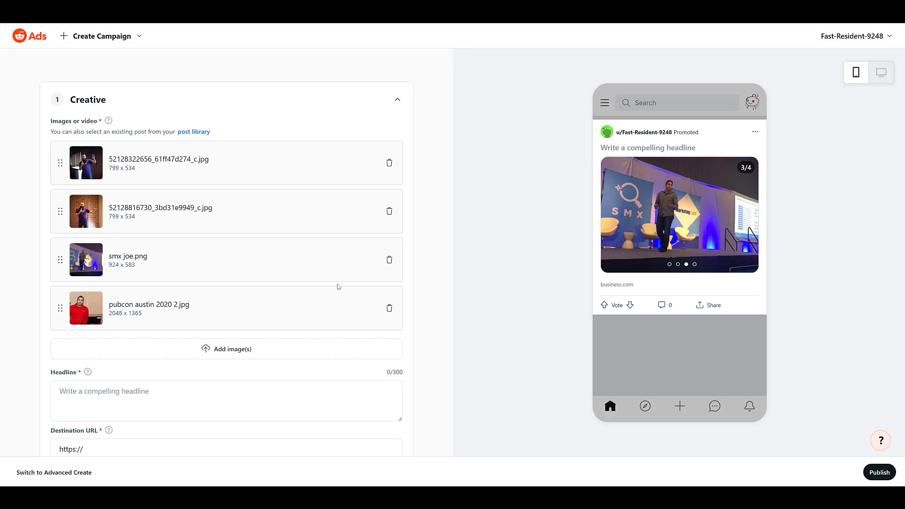
{"action": "mouse_move", "coordinate": [108, 122]}
{"action": "scroll", "coordinate": [229, 117], "scroll_direction": "down", "scroll_amount": 4}
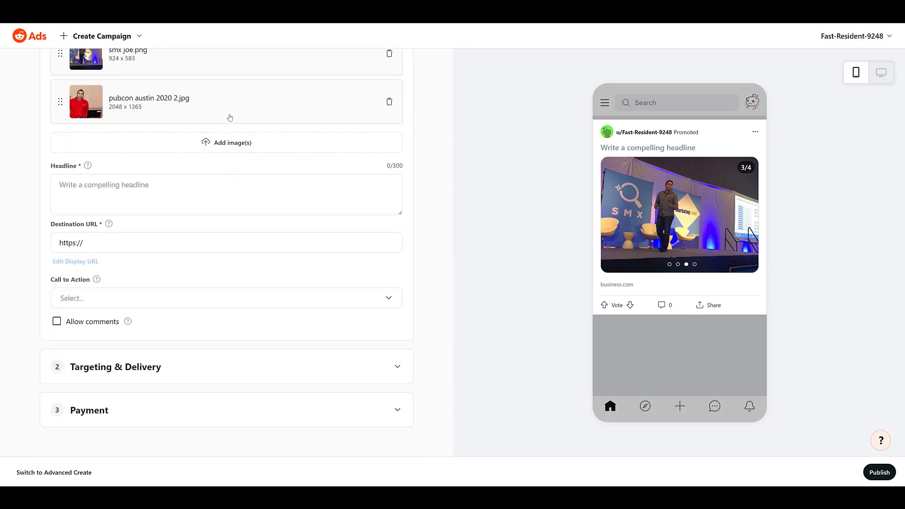
{"action": "left_click", "coordinate": [213, 190]}
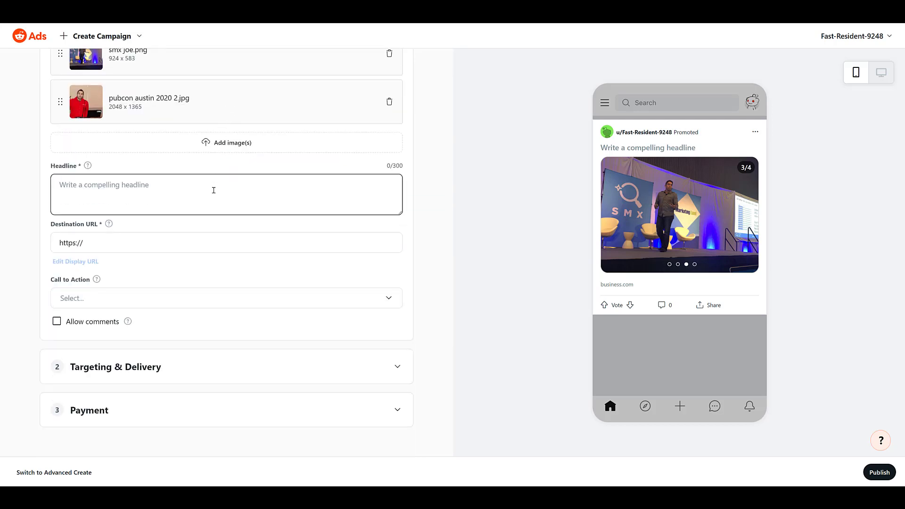
{"action": "type", "text": "This is a headline"}
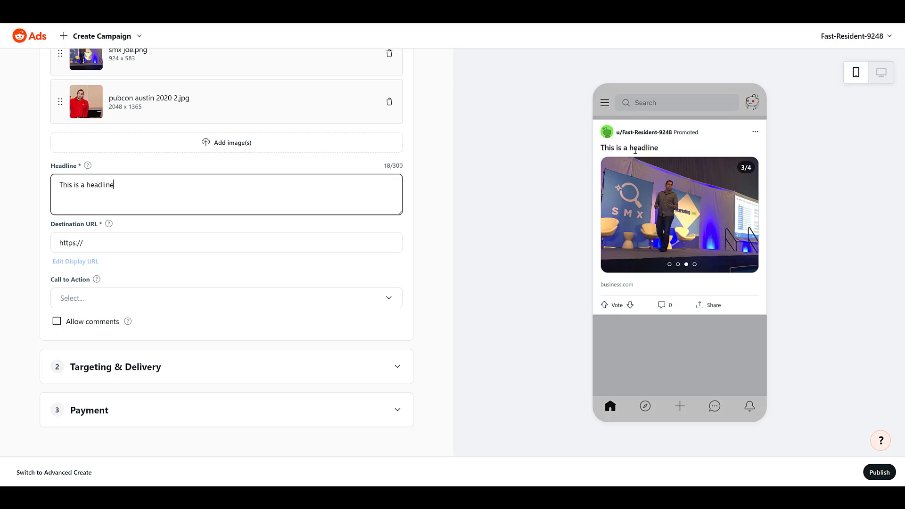
{"action": "left_click", "coordinate": [186, 241]}
{"action": "type", "text": "paidmediapros.com"}
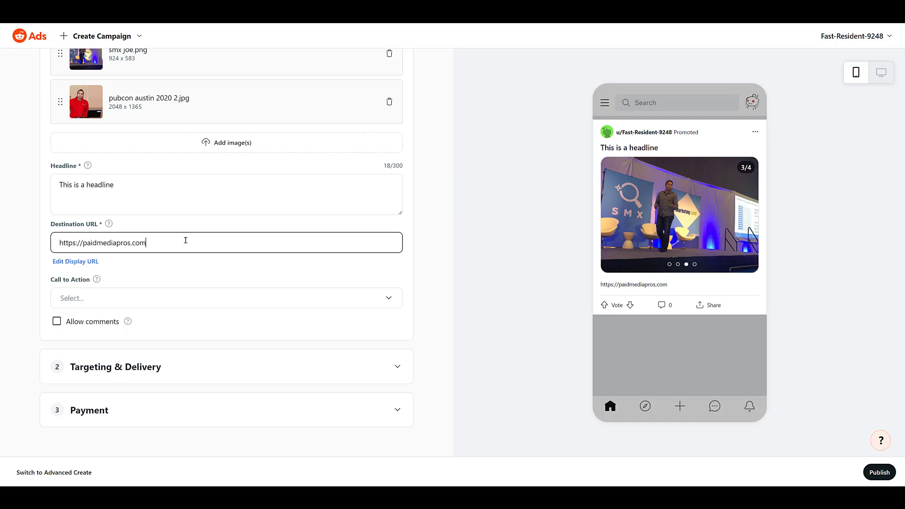
- Set the ad's display URL to paidmediapros.com/free-videos and save it
{"action": "left_click", "coordinate": [85, 263]}
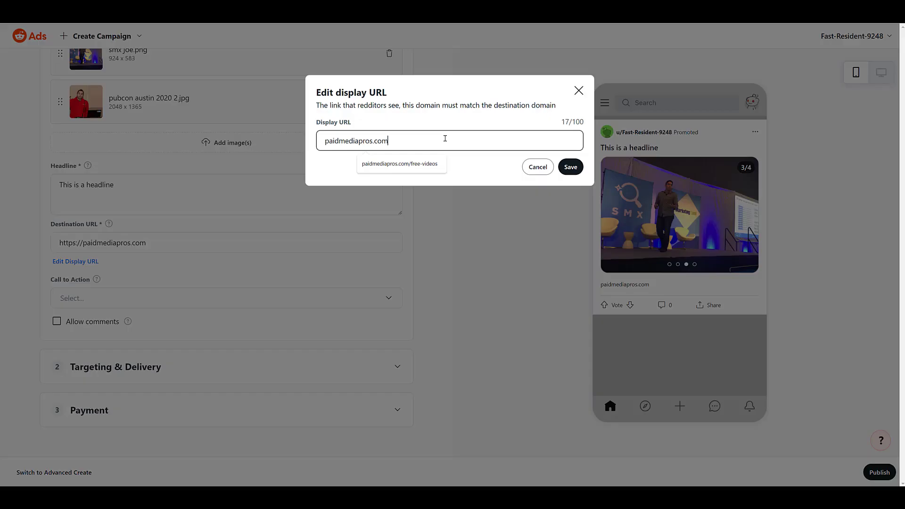
{"action": "left_click", "coordinate": [432, 165]}
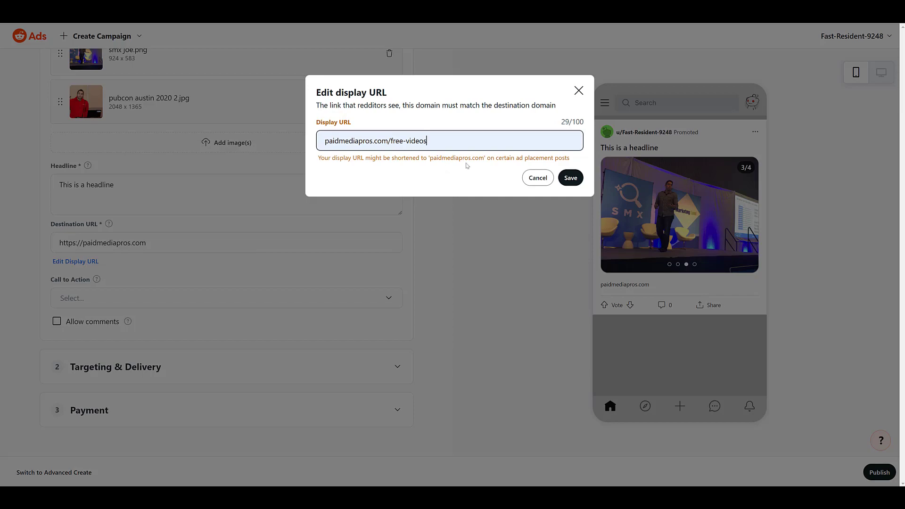
{"action": "left_click", "coordinate": [577, 182]}
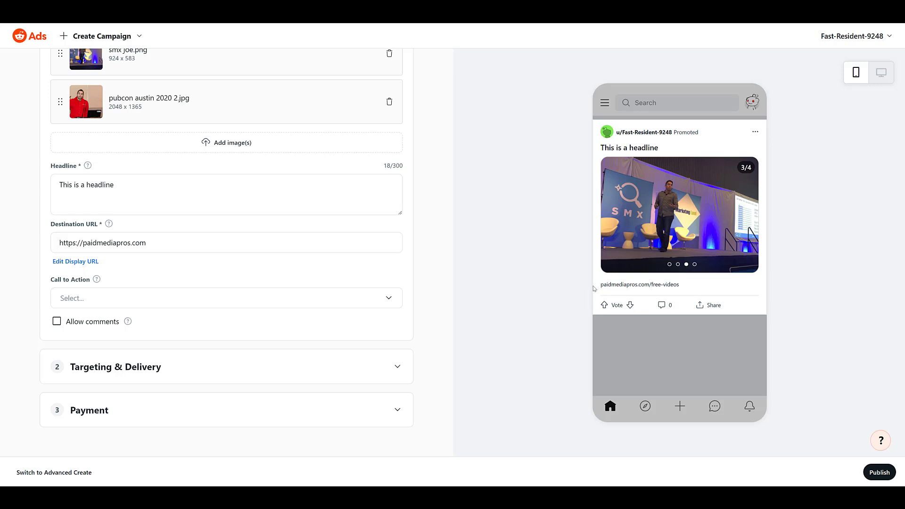
- Set the ad's call to action to Learn More
{"action": "left_click", "coordinate": [242, 242]}
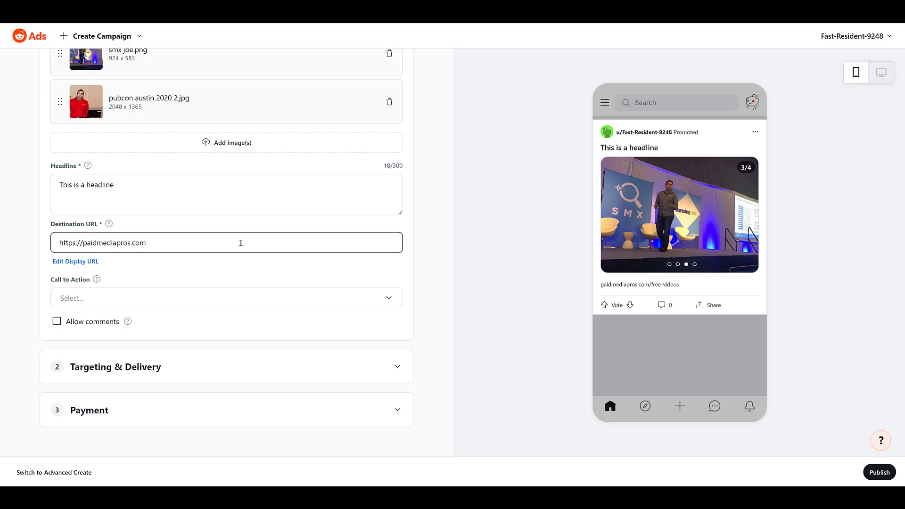
{"action": "left_click", "coordinate": [240, 299]}
{"action": "scroll", "coordinate": [253, 372], "scroll_direction": "down", "scroll_amount": 1}
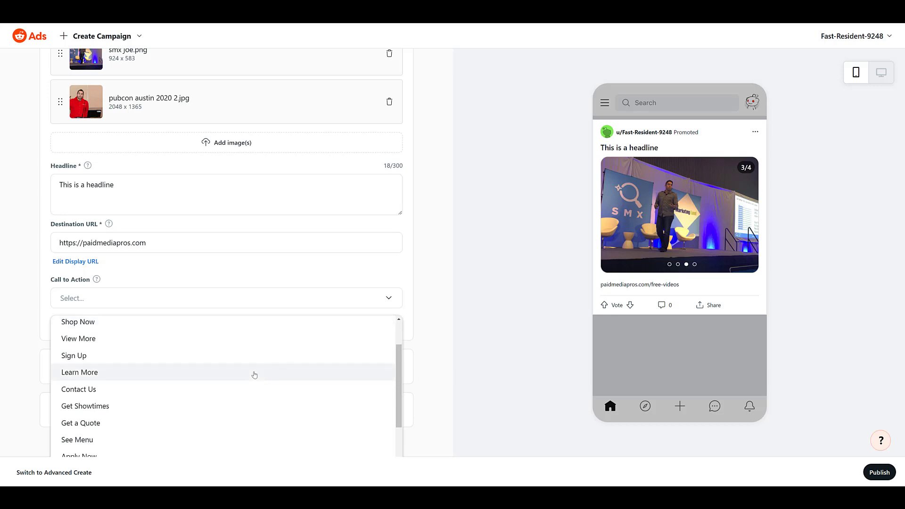
{"action": "left_click", "coordinate": [254, 372]}
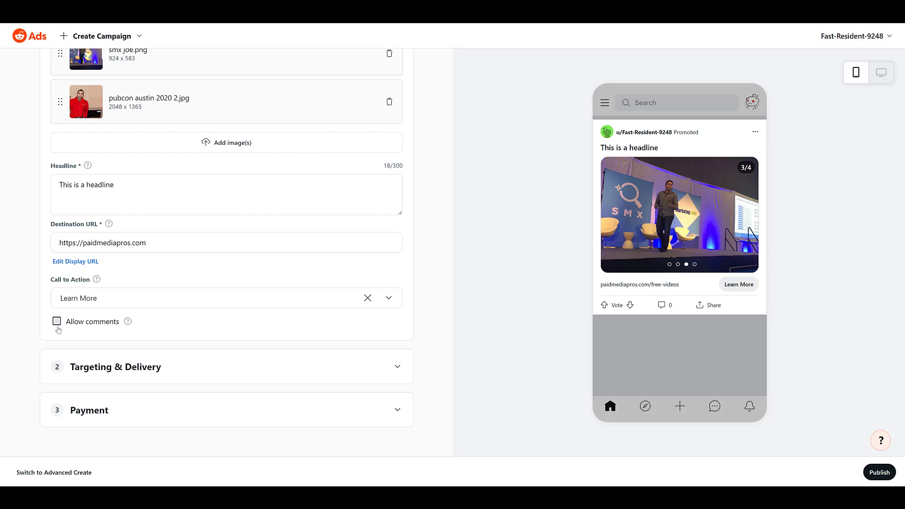
- Review the finished creative, then set the campaign's Targeting & Delivery audience to Custom
{"action": "scroll", "coordinate": [122, 335], "scroll_direction": "up", "scroll_amount": 4}
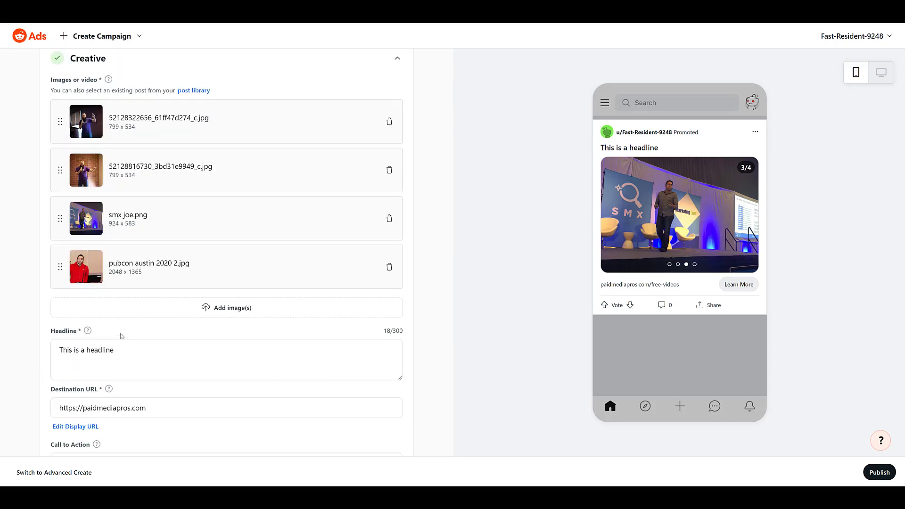
{"action": "scroll", "coordinate": [121, 336], "scroll_direction": "down", "scroll_amount": 4}
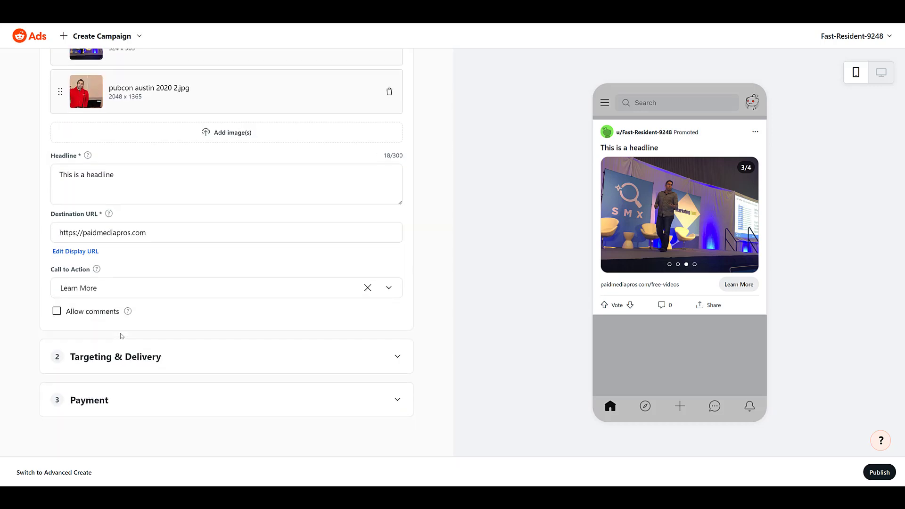
{"action": "left_click", "coordinate": [174, 359]}
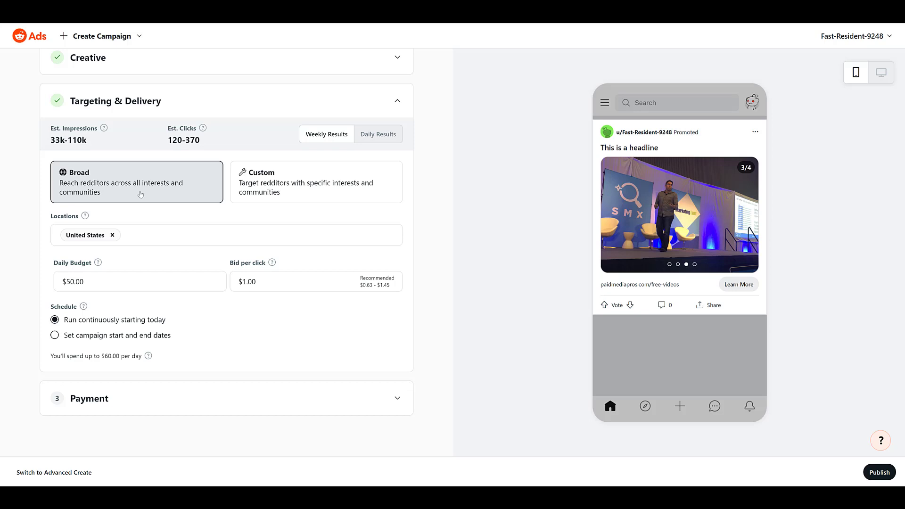
{"action": "left_click", "coordinate": [290, 183]}
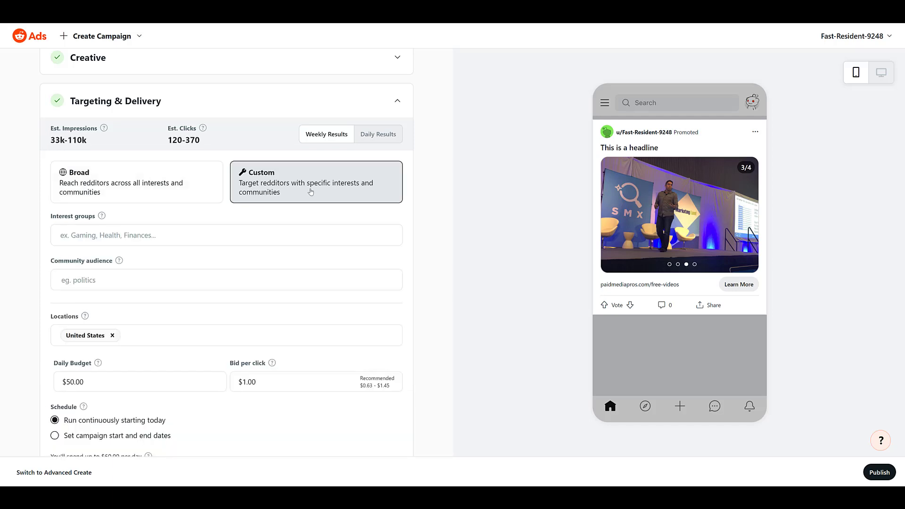
- Examine the available interest groups, including the subcategories of Business & Finance, Food & Drink and Healthy Living
{"action": "left_click", "coordinate": [180, 236]}
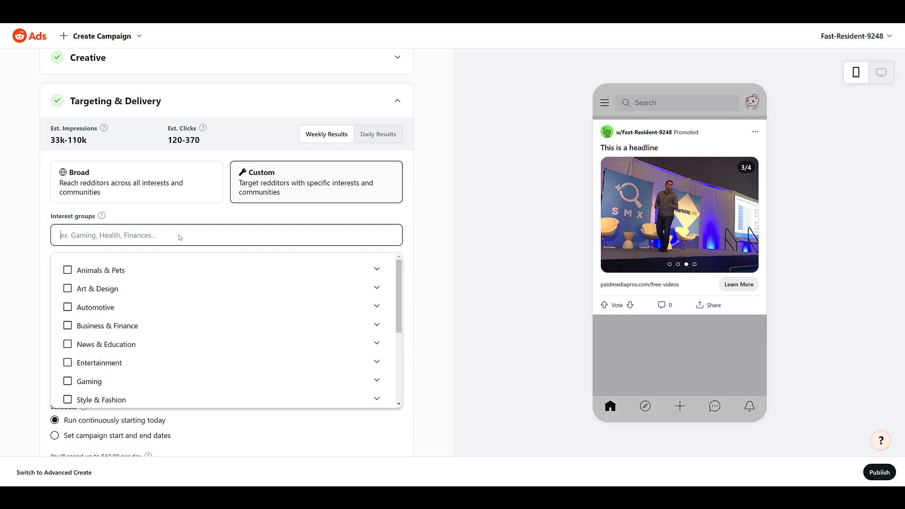
{"action": "left_click", "coordinate": [376, 325]}
{"action": "scroll", "coordinate": [324, 325], "scroll_direction": "down", "scroll_amount": 1}
{"action": "scroll", "coordinate": [324, 325], "scroll_direction": "down", "scroll_amount": 3}
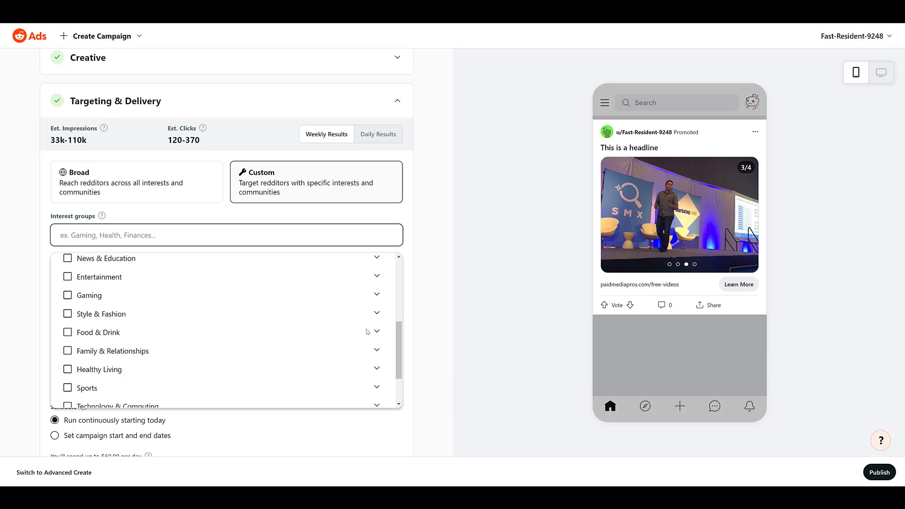
{"action": "left_click", "coordinate": [377, 333]}
{"action": "scroll", "coordinate": [341, 327], "scroll_direction": "down", "scroll_amount": 1}
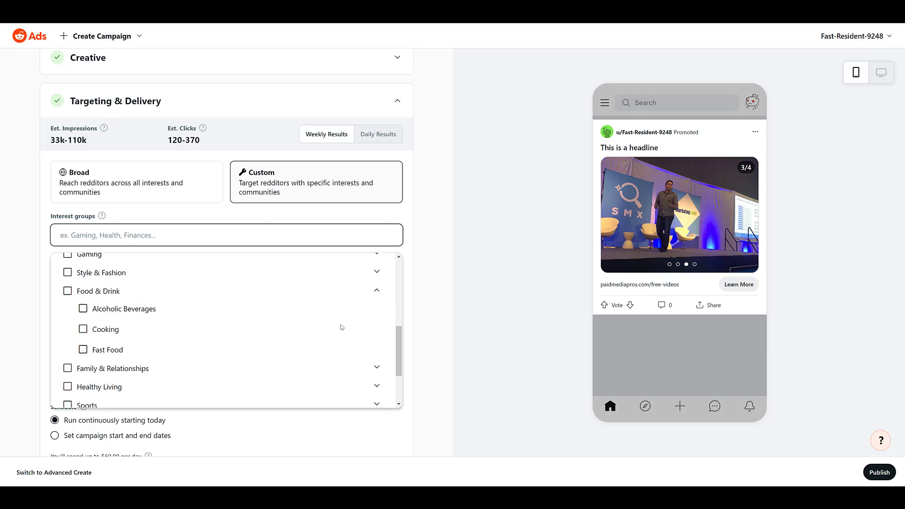
{"action": "scroll", "coordinate": [341, 327], "scroll_direction": "down", "scroll_amount": 2}
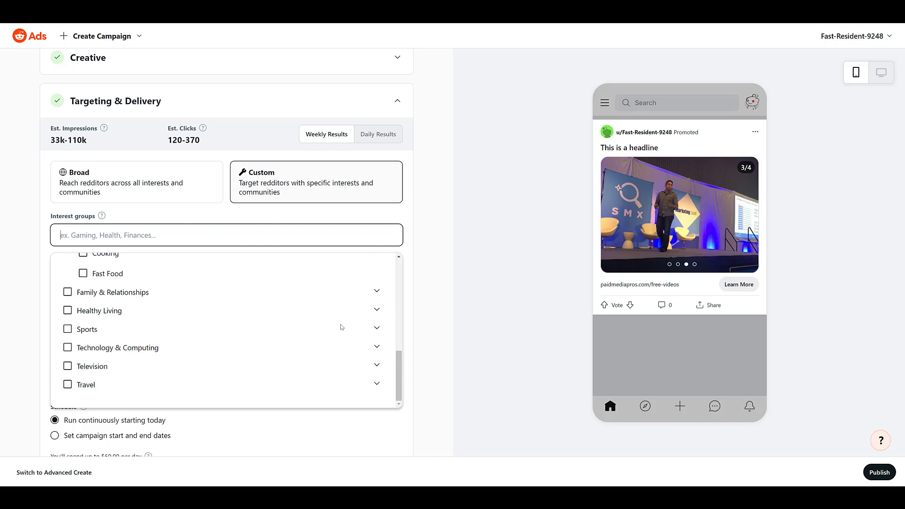
{"action": "left_click", "coordinate": [377, 311]}
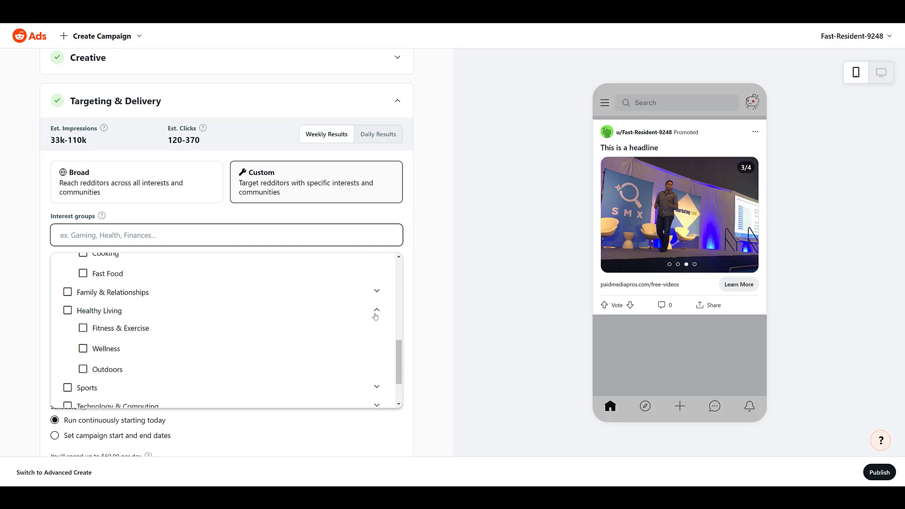
{"action": "left_click", "coordinate": [449, 327]}
- Add the ppc, advertising and digitalmarketing communities to the community audience
{"action": "left_click", "coordinate": [153, 277]}
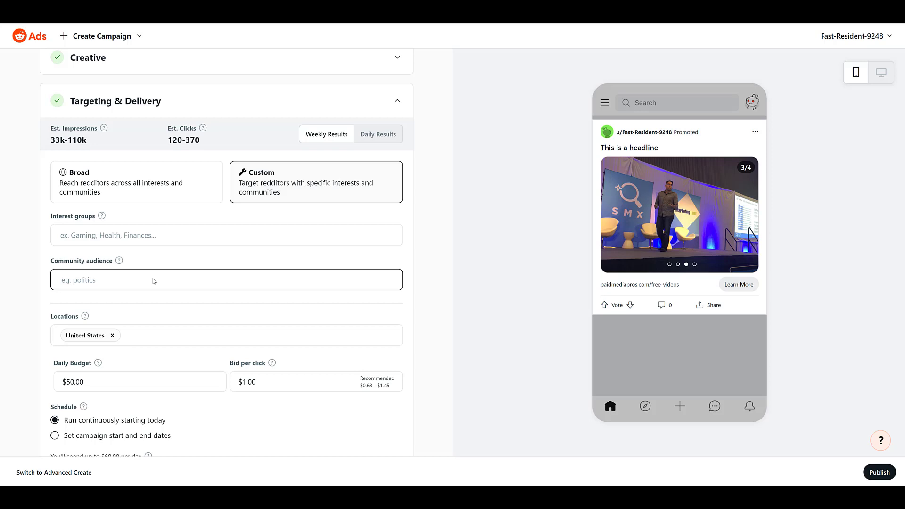
{"action": "left_click", "coordinate": [153, 280]}
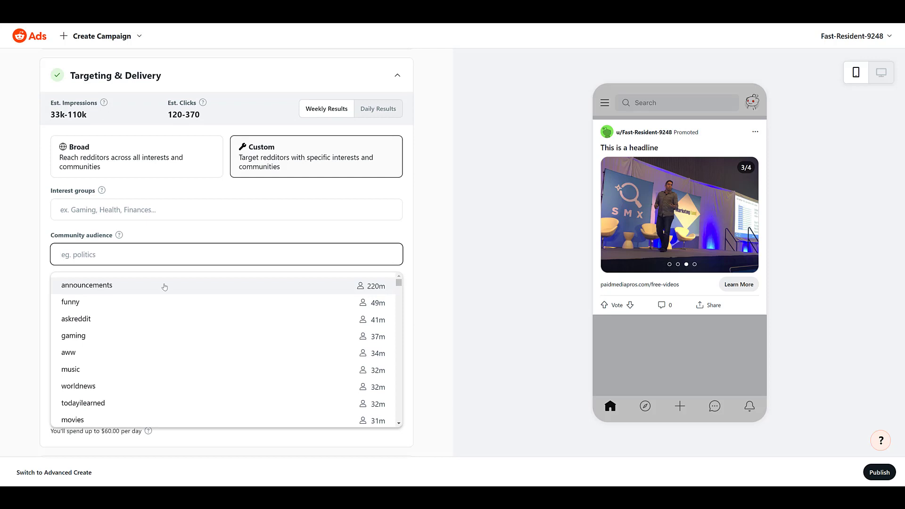
{"action": "type", "text": "ppc"}
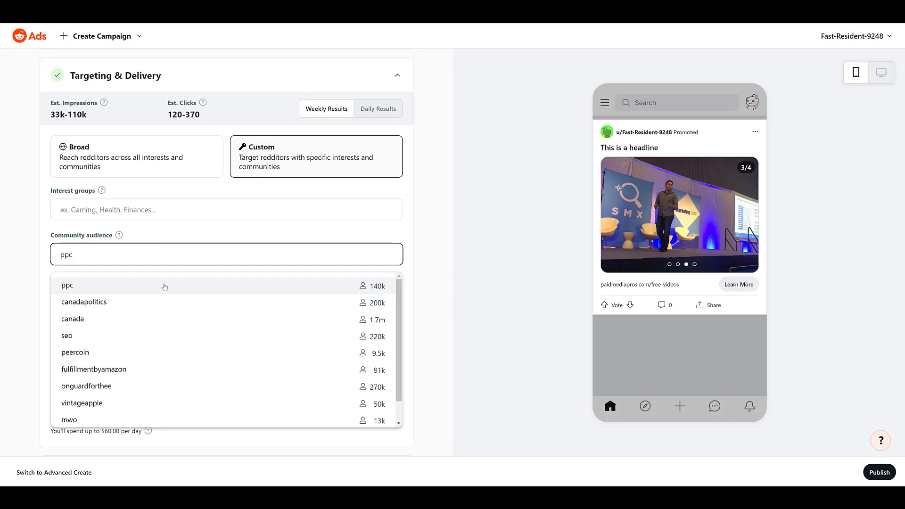
{"action": "left_click", "coordinate": [165, 287]}
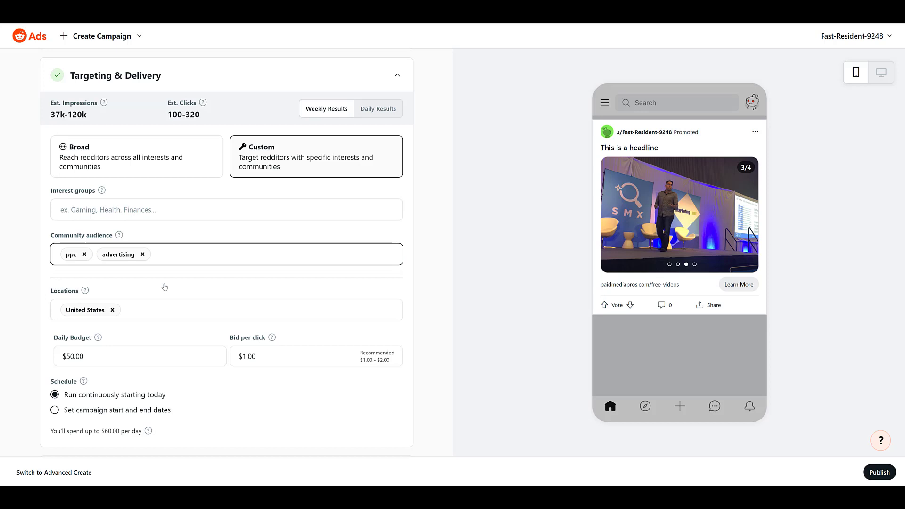
{"action": "type", "text": "digitalma"}
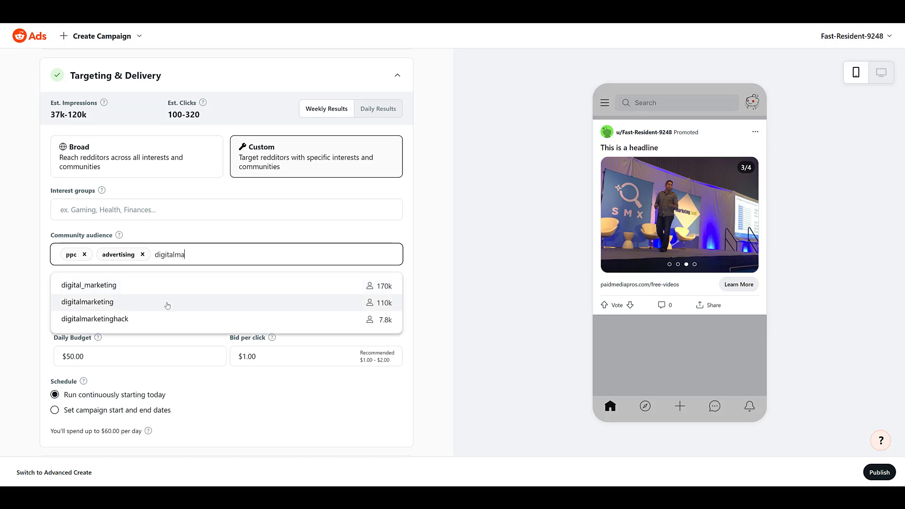
{"action": "left_click", "coordinate": [167, 306]}
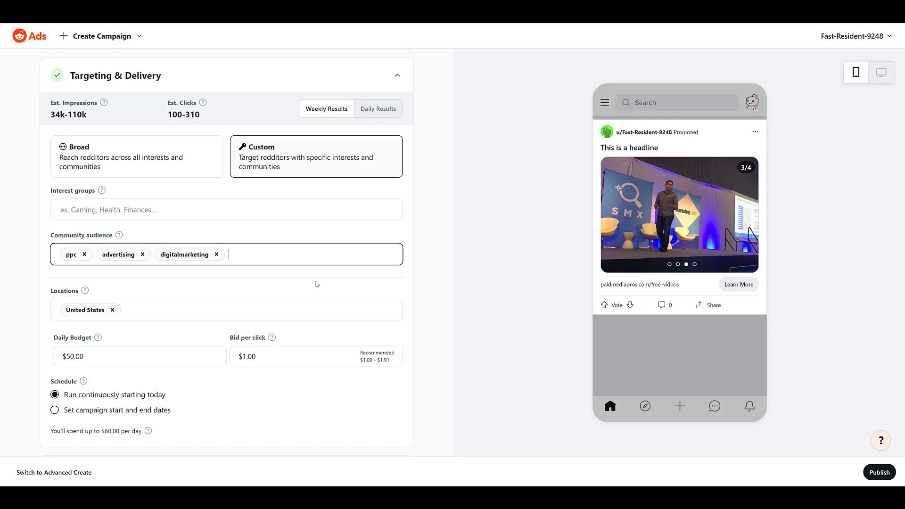
- Switch the campaign schedule to set start and end dates instead of running continuously
{"action": "left_click", "coordinate": [164, 308]}
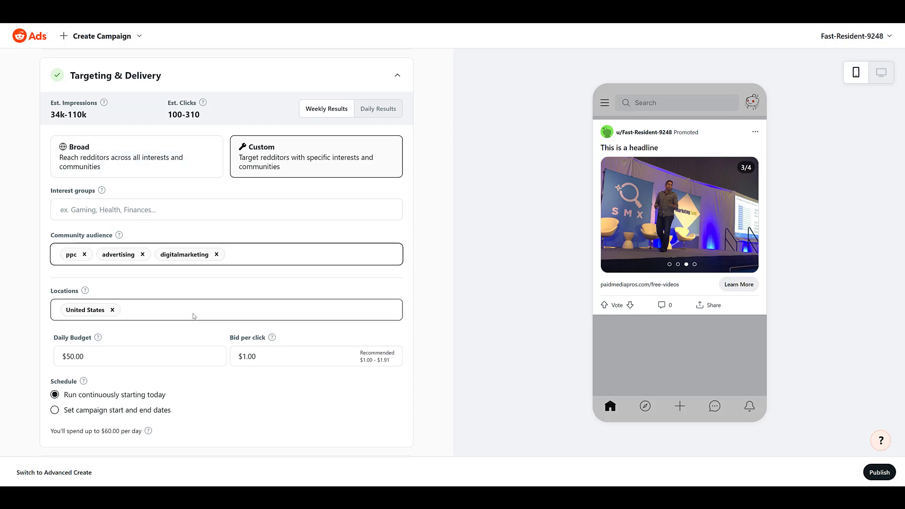
{"action": "scroll", "coordinate": [193, 315], "scroll_direction": "down", "scroll_amount": 2}
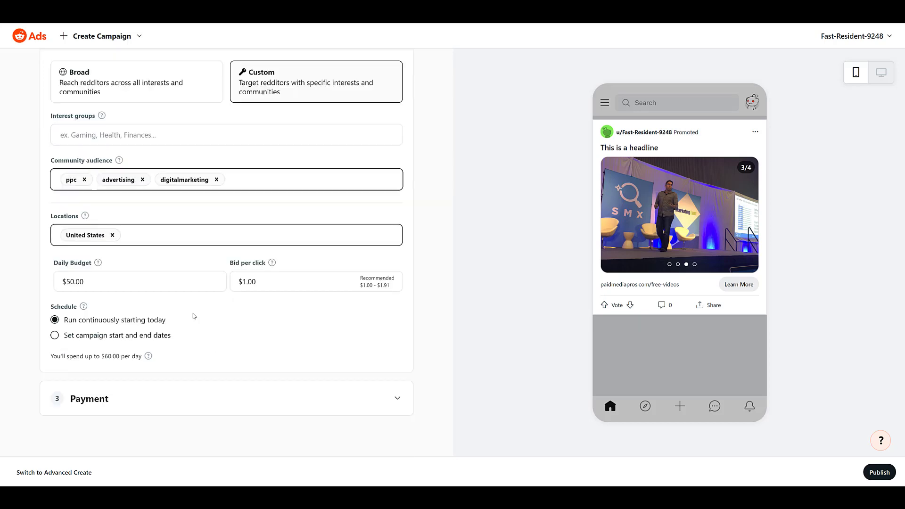
{"action": "left_click", "coordinate": [129, 335]}
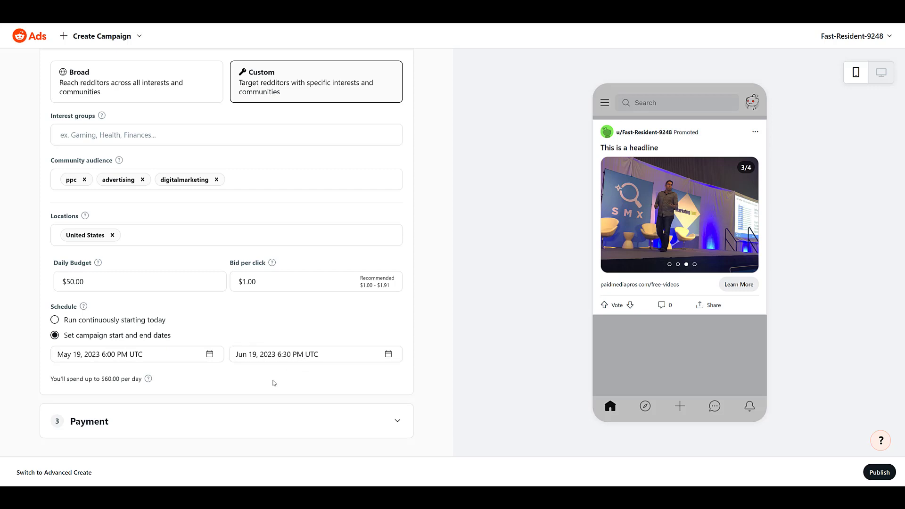
- Review the campaign's payment method and publish the campaign
{"action": "left_click", "coordinate": [282, 430]}
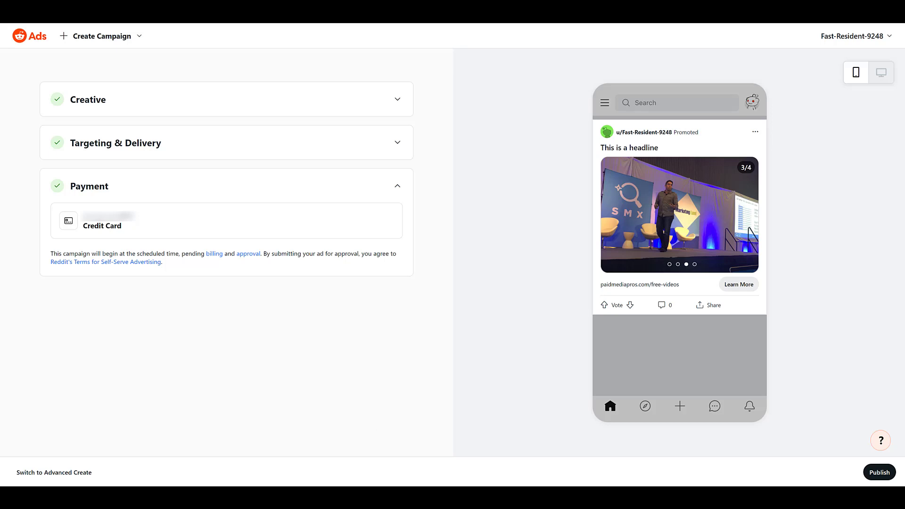
{"action": "left_click", "coordinate": [884, 472]}
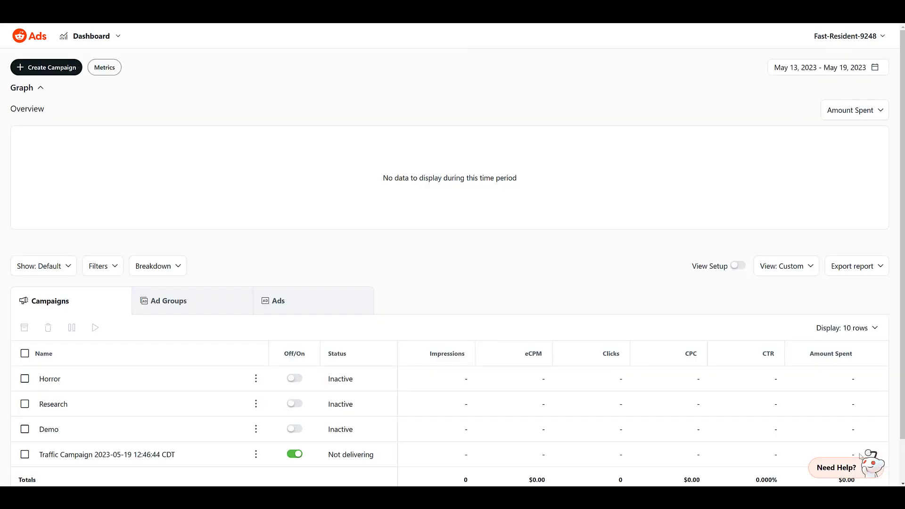
- Open the newly published Traffic campaign for editing and review its name, objective and payment method
{"action": "scroll", "coordinate": [480, 382], "scroll_direction": "down", "scroll_amount": 1}
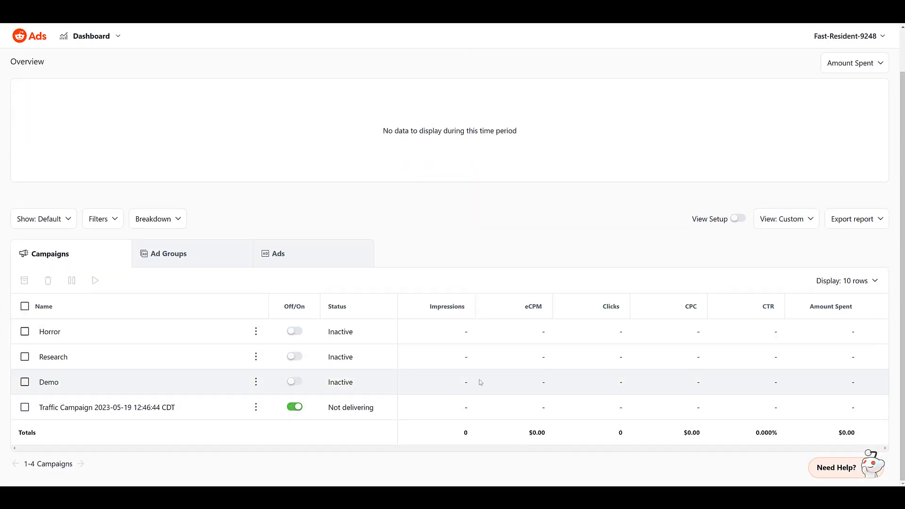
{"action": "left_click", "coordinate": [256, 407]}
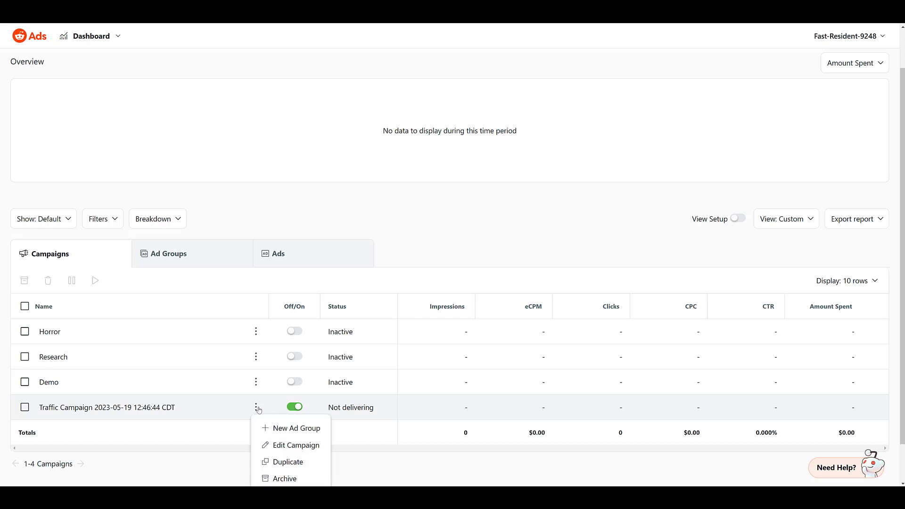
{"action": "left_click", "coordinate": [274, 440]}
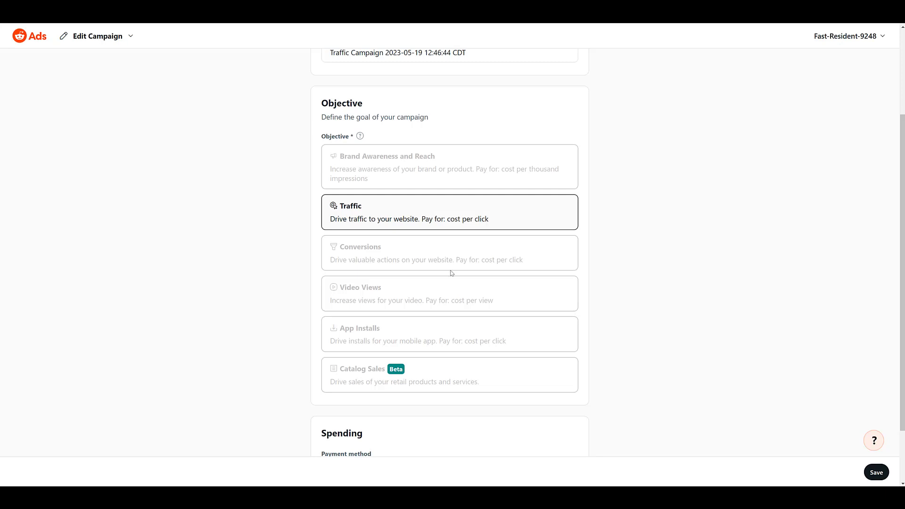
{"action": "scroll", "coordinate": [452, 273], "scroll_direction": "up", "scroll_amount": 3}
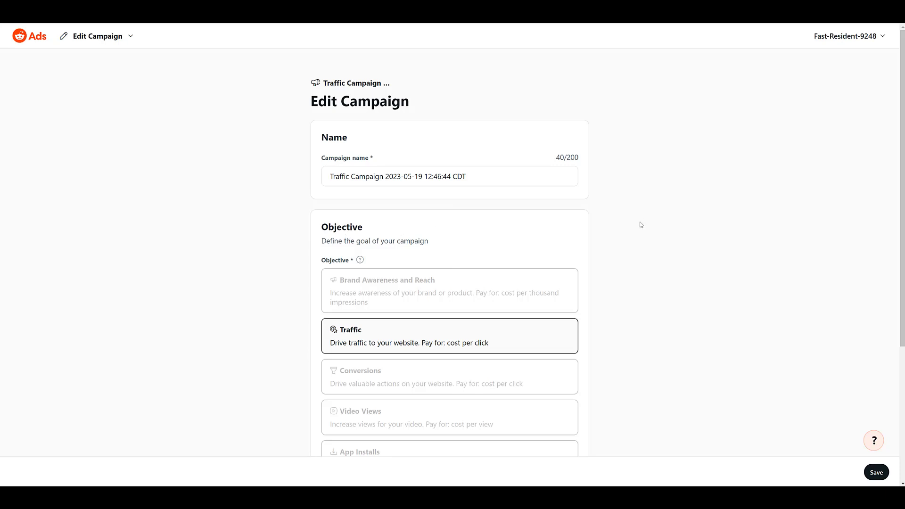
{"action": "scroll", "coordinate": [629, 230], "scroll_direction": "down", "scroll_amount": 3}
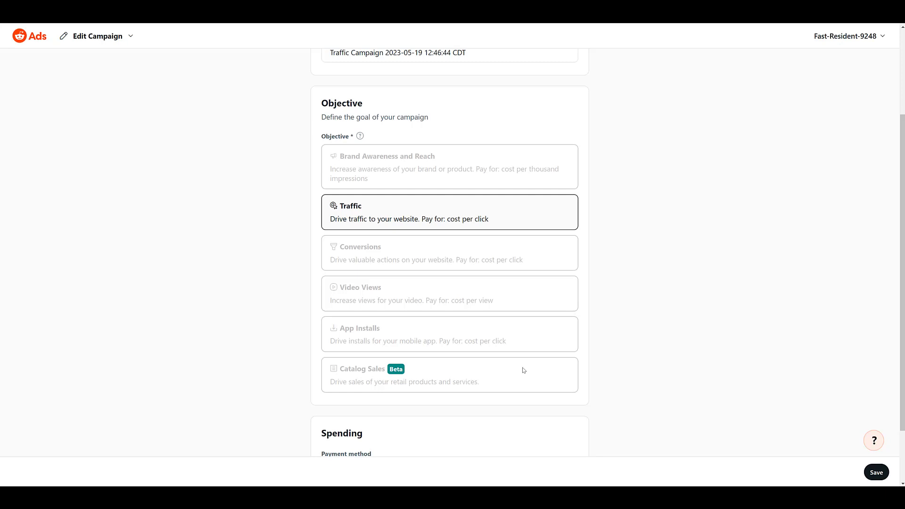
{"action": "scroll", "coordinate": [523, 370], "scroll_direction": "down", "scroll_amount": 2}
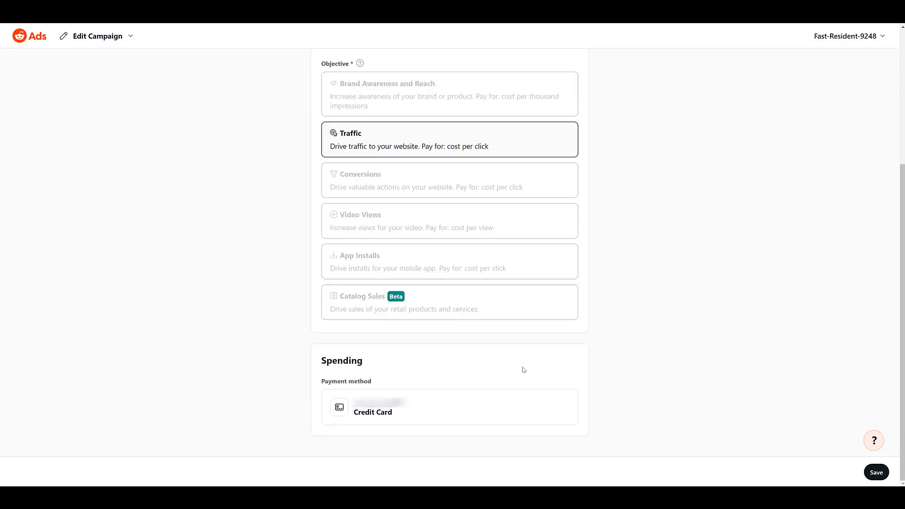
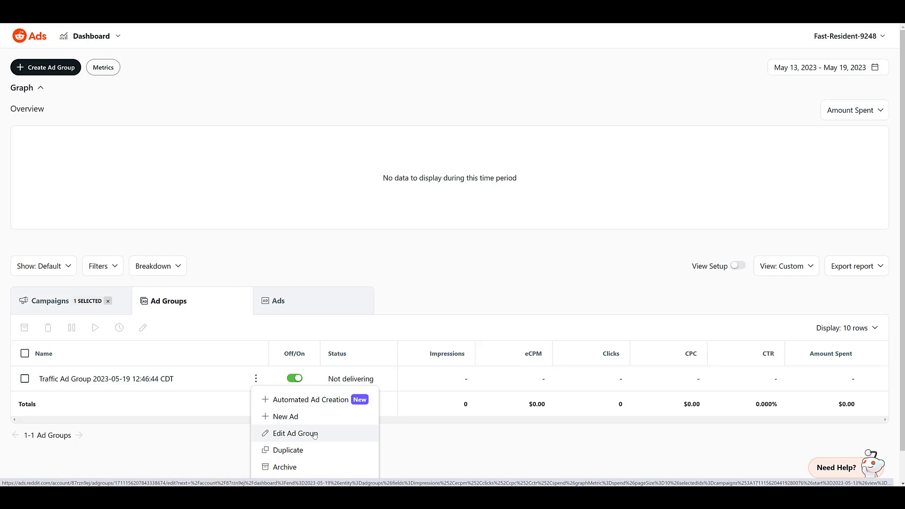
- Open the campaign's Traffic ad group for editing and review its audience, interests, communities, locations and excluded custom audiences
{"action": "left_click", "coordinate": [314, 434]}
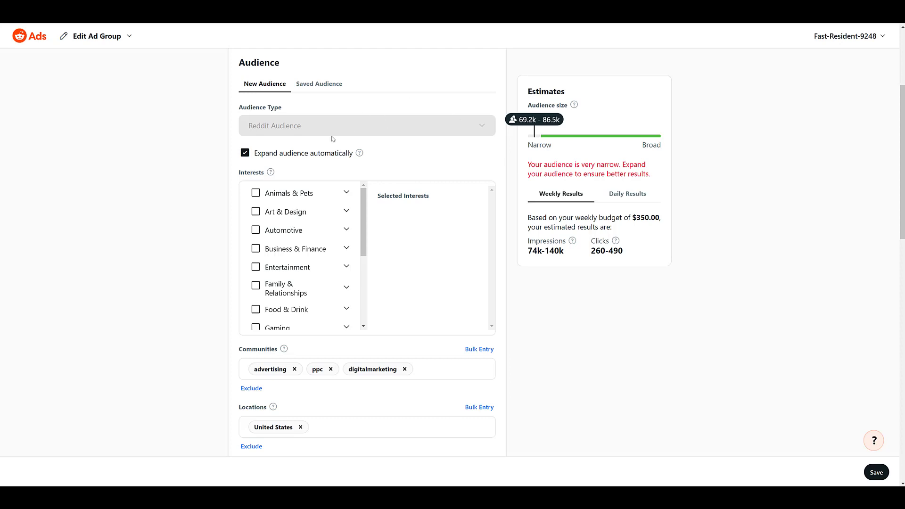
{"action": "scroll", "coordinate": [170, 174], "scroll_direction": "down", "scroll_amount": 3}
{"action": "left_click", "coordinate": [276, 360]}
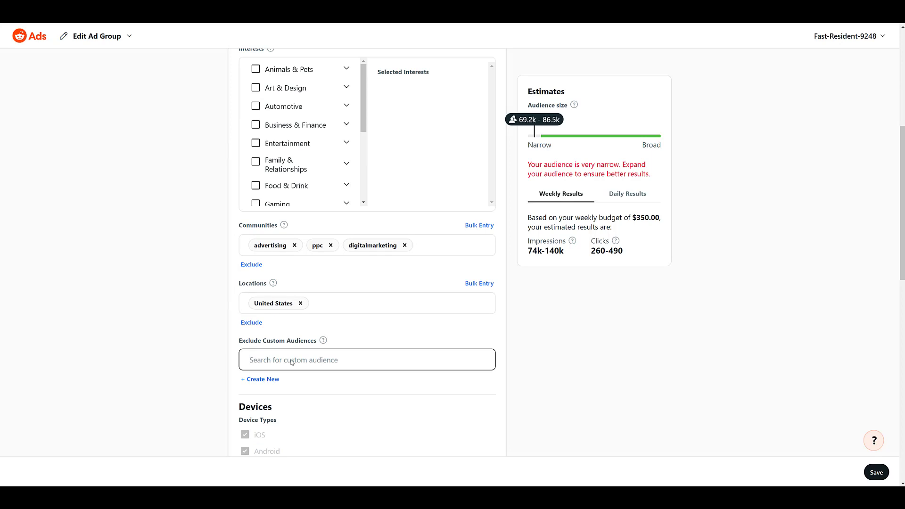
{"action": "scroll", "coordinate": [342, 173], "scroll_direction": "up", "scroll_amount": 4}
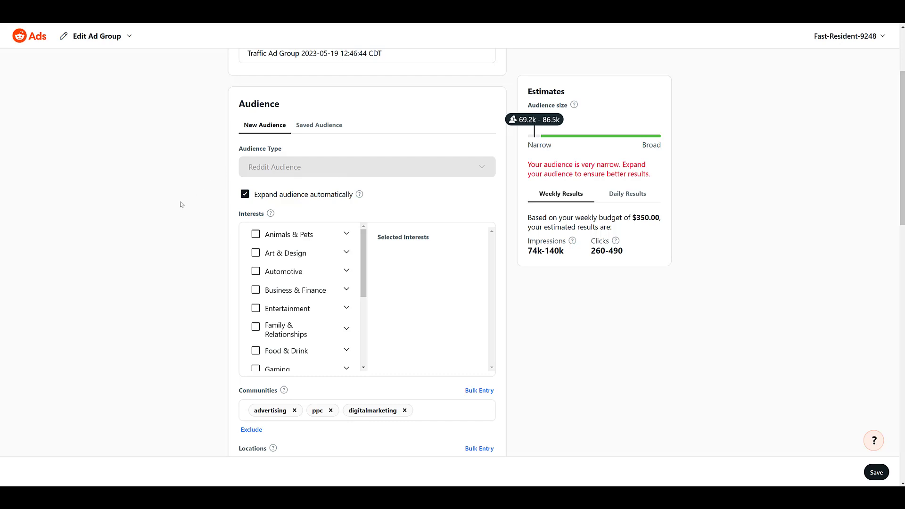
{"action": "scroll", "coordinate": [179, 204], "scroll_direction": "down", "scroll_amount": 8}
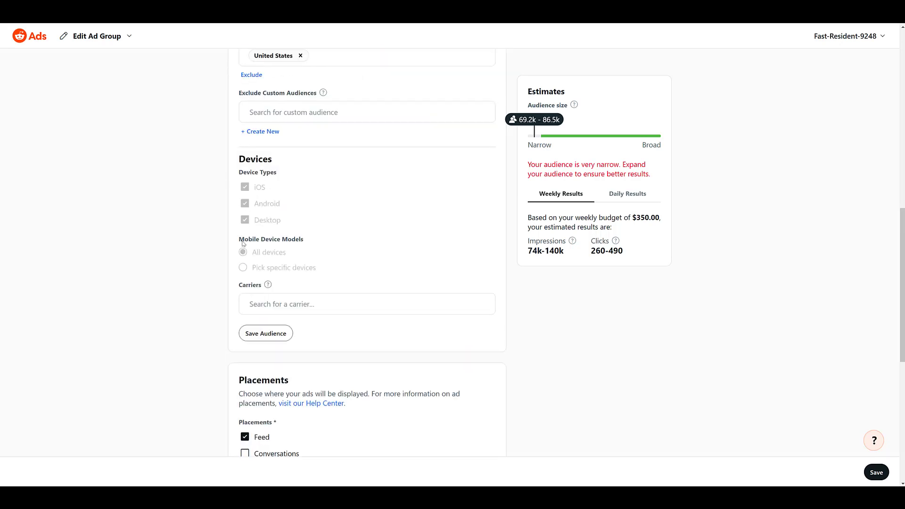
- Try targeting the T-Mobile (US) carrier in the ad group's device settings, and remove it again
{"action": "scroll", "coordinate": [286, 234], "scroll_direction": "down", "scroll_amount": 2}
{"action": "left_click", "coordinate": [286, 228]}
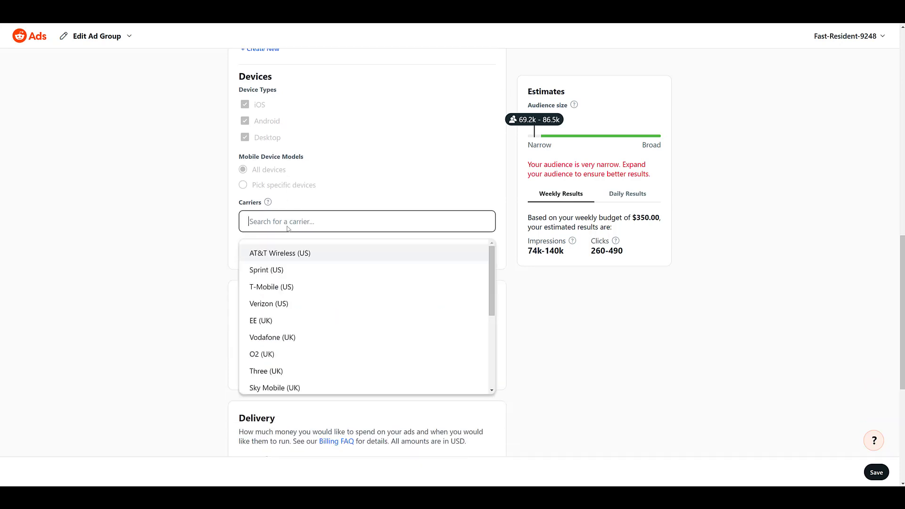
{"action": "left_click", "coordinate": [297, 293]}
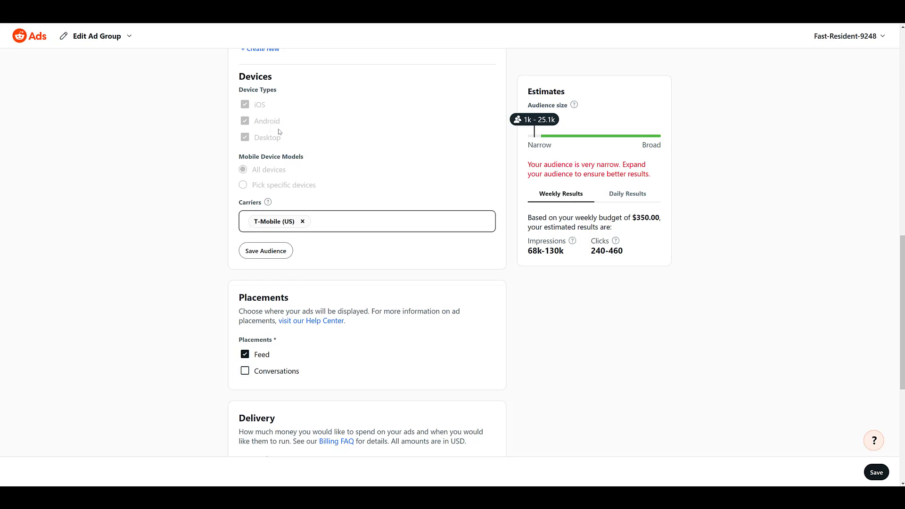
{"action": "left_click", "coordinate": [302, 222]}
- Add Conversations to the ad group's placements alongside Feed
{"action": "scroll", "coordinate": [311, 217], "scroll_direction": "down", "scroll_amount": 4}
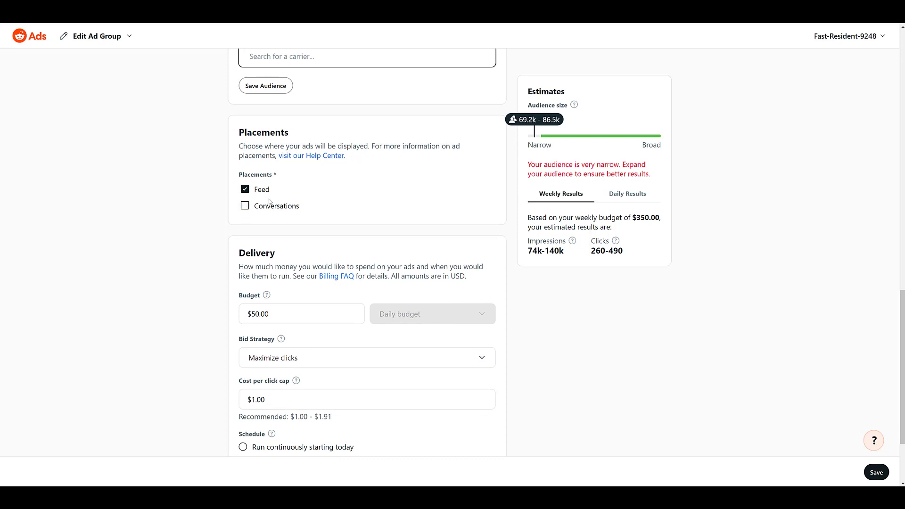
{"action": "left_click", "coordinate": [245, 207]}
{"action": "scroll", "coordinate": [245, 208], "scroll_direction": "down", "scroll_amount": 2}
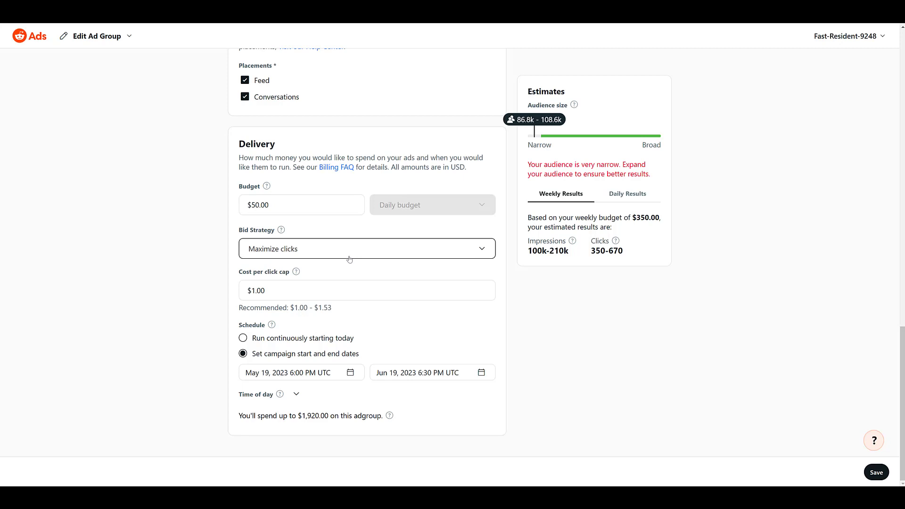
- Limit the ad group's time of day to 8 am to 7 pm, Monday to Saturday, and save the ad group
{"action": "left_click", "coordinate": [296, 395]}
{"action": "scroll", "coordinate": [297, 396], "scroll_direction": "down", "scroll_amount": 4}
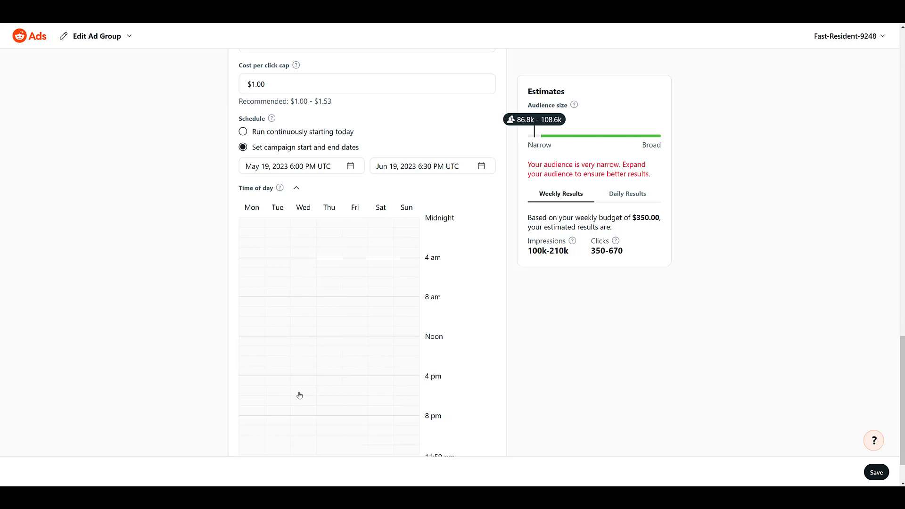
{"action": "left_click_drag", "start_coordinate": [241, 298], "coordinate": [386, 401]}
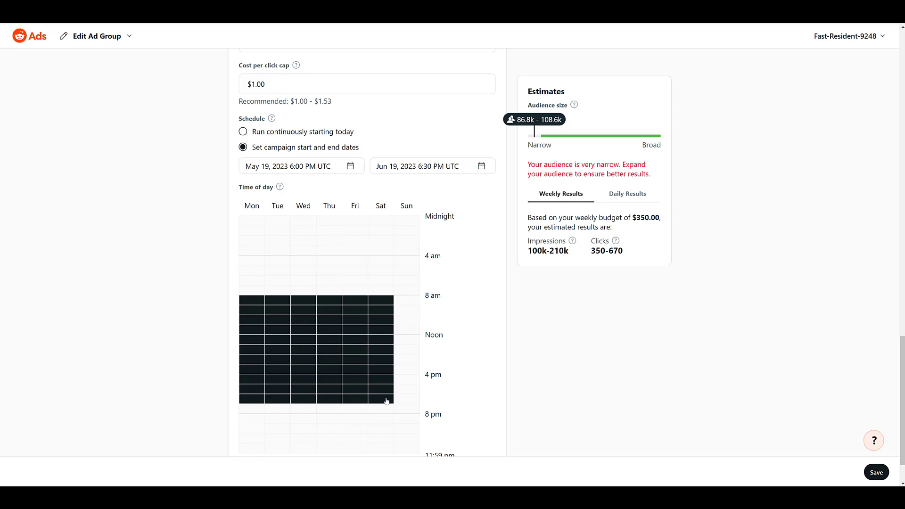
{"action": "scroll", "coordinate": [386, 401], "scroll_direction": "down", "scroll_amount": 1}
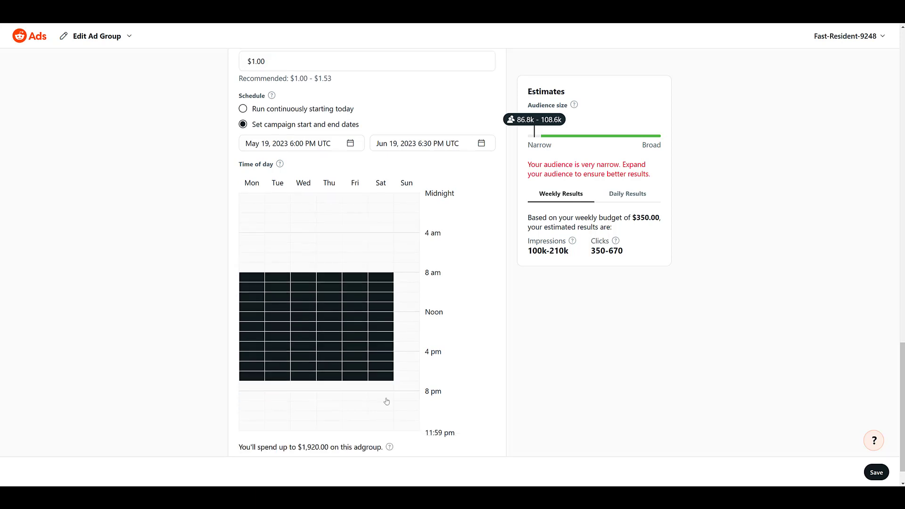
{"action": "left_click", "coordinate": [877, 473]}
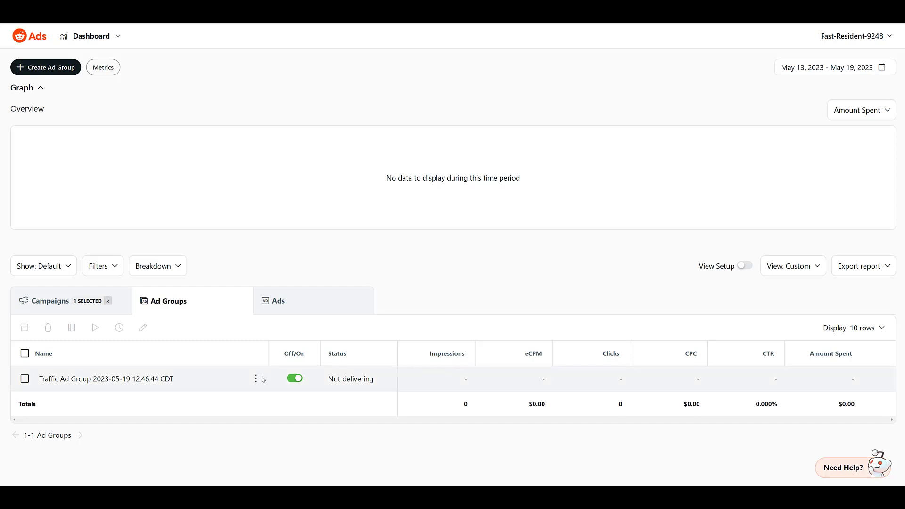
- Start a new ad group under the existing Traffic campaign and examine its Reddit audience, custom audience, demographic and device settings
{"action": "left_click", "coordinate": [69, 69]}
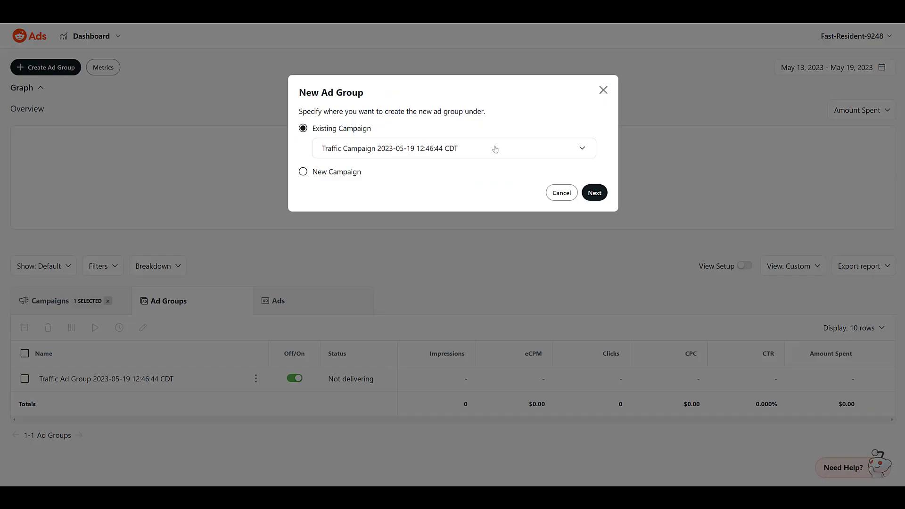
{"action": "left_click", "coordinate": [594, 193]}
{"action": "scroll", "coordinate": [459, 197], "scroll_direction": "down", "scroll_amount": 2}
{"action": "scroll", "coordinate": [459, 197], "scroll_direction": "down", "scroll_amount": 1}
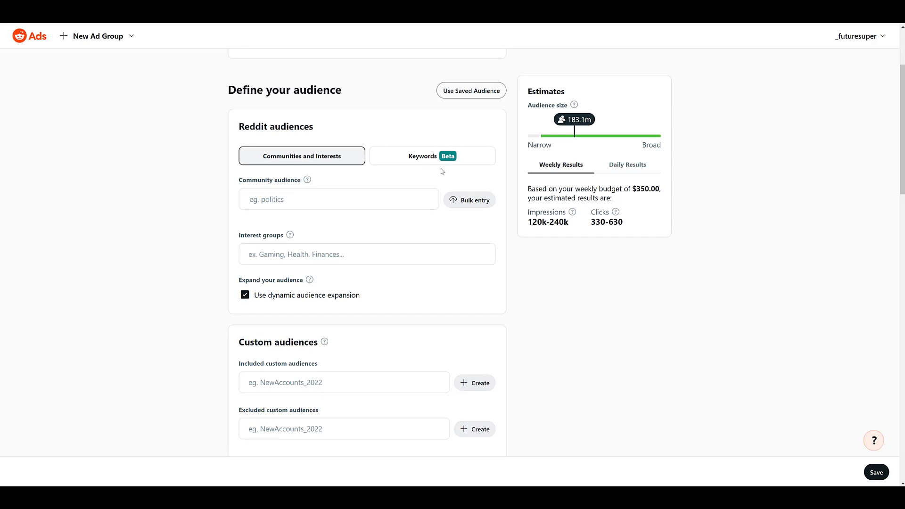
{"action": "scroll", "coordinate": [442, 171], "scroll_direction": "down", "scroll_amount": 2}
{"action": "scroll", "coordinate": [372, 292], "scroll_direction": "down", "scroll_amount": 2}
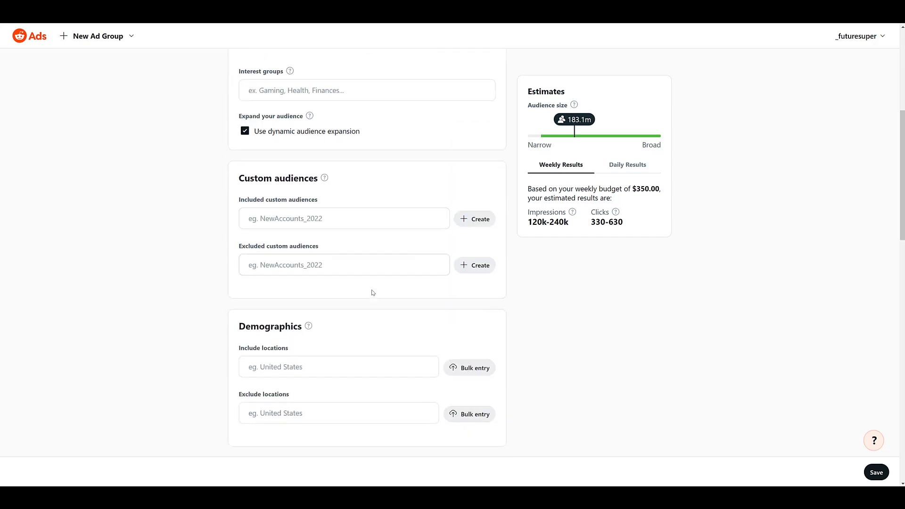
{"action": "scroll", "coordinate": [373, 293], "scroll_direction": "down", "scroll_amount": 1}
{"action": "scroll", "coordinate": [371, 289], "scroll_direction": "down", "scroll_amount": 4}
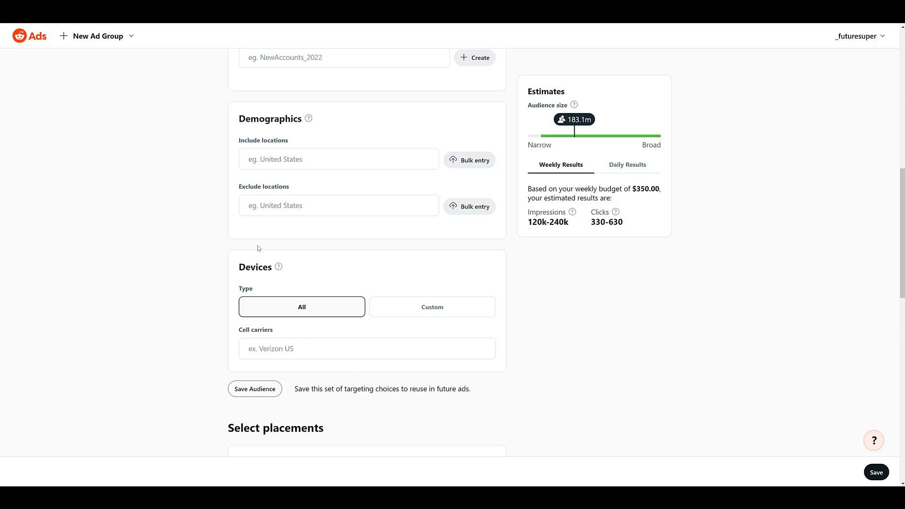
{"action": "scroll", "coordinate": [258, 246], "scroll_direction": "down", "scroll_amount": 5}
{"action": "scroll", "coordinate": [258, 247], "scroll_direction": "down", "scroll_amount": 10}
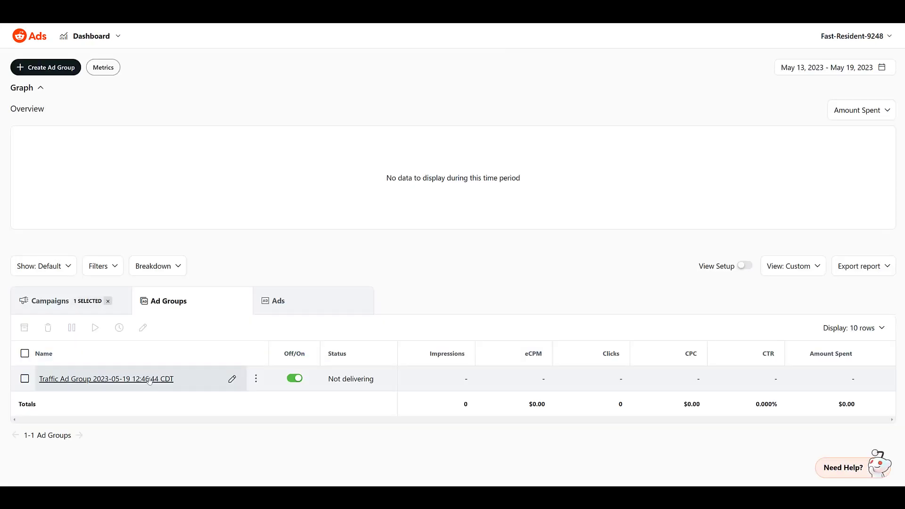
- Show the ads of the existing Traffic ad group and open its Traffic ad for editing
{"action": "left_click", "coordinate": [149, 380]}
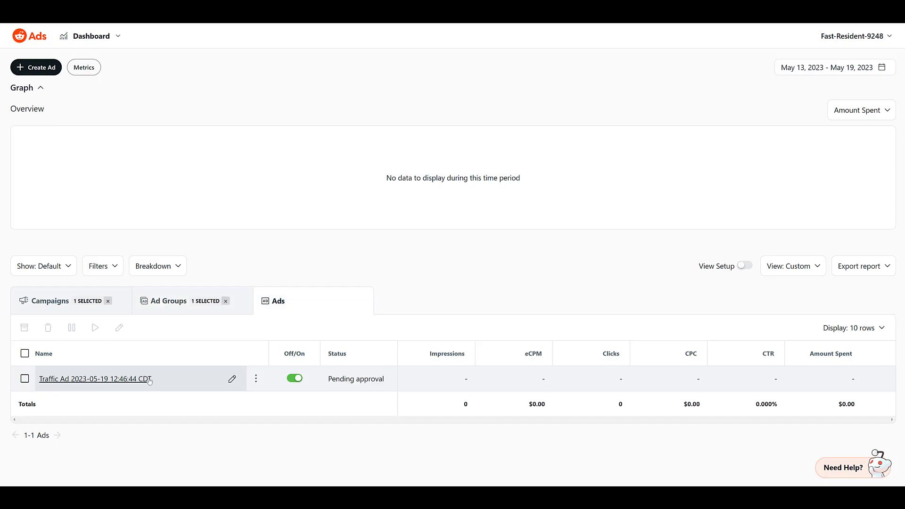
{"action": "left_click", "coordinate": [256, 379]}
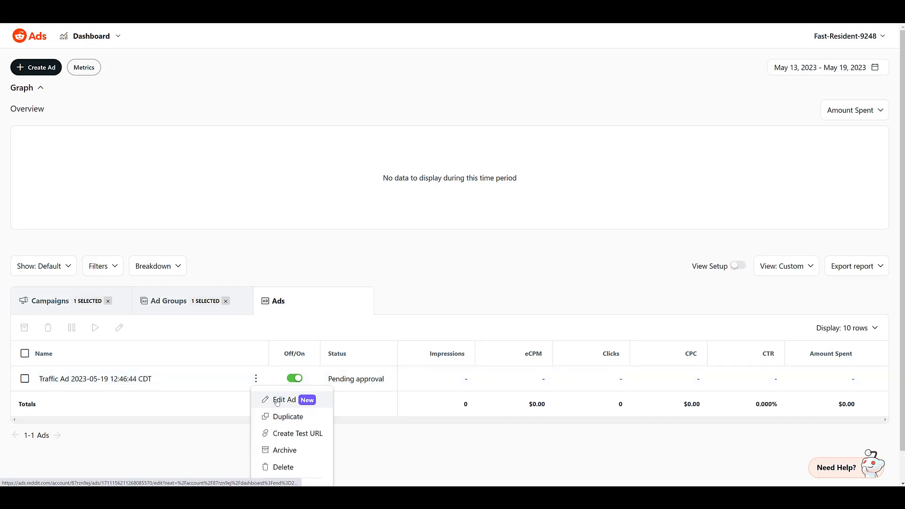
{"action": "left_click", "coordinate": [278, 400]}
- Review the ad's carousel creative, destination URL, call to action, caption, thumbnail, comment and tracking settings, and save the ad
{"action": "scroll", "coordinate": [330, 379], "scroll_direction": "down", "scroll_amount": 2}
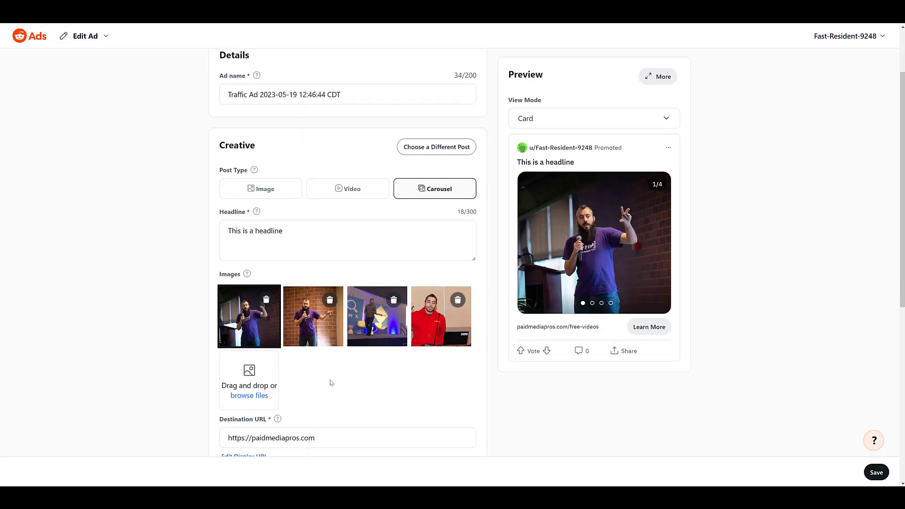
{"action": "scroll", "coordinate": [334, 364], "scroll_direction": "down", "scroll_amount": 1}
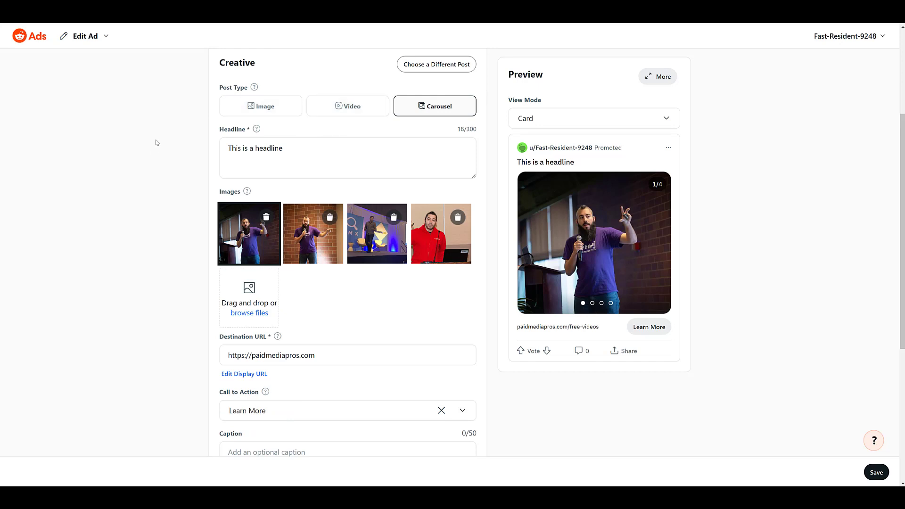
{"action": "scroll", "coordinate": [172, 207], "scroll_direction": "down", "scroll_amount": 3}
{"action": "scroll", "coordinate": [343, 285], "scroll_direction": "down", "scroll_amount": 1}
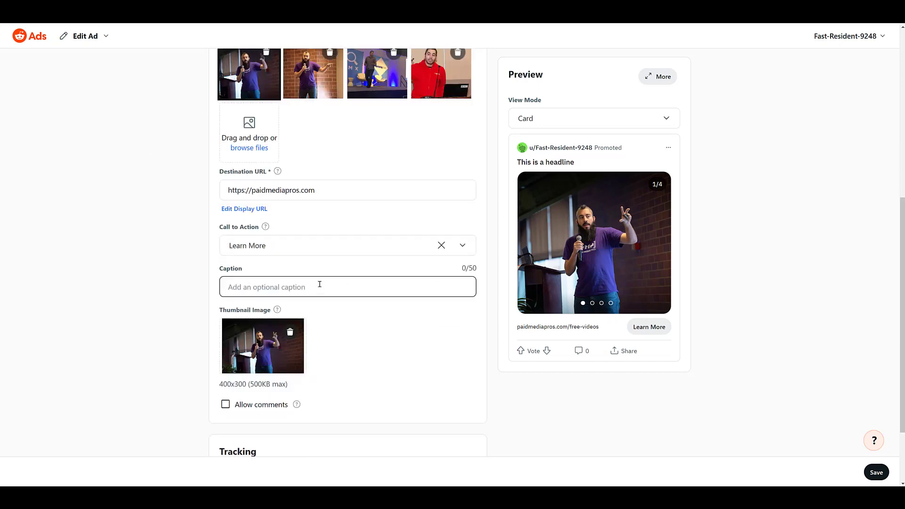
{"action": "scroll", "coordinate": [327, 287], "scroll_direction": "down", "scroll_amount": 2}
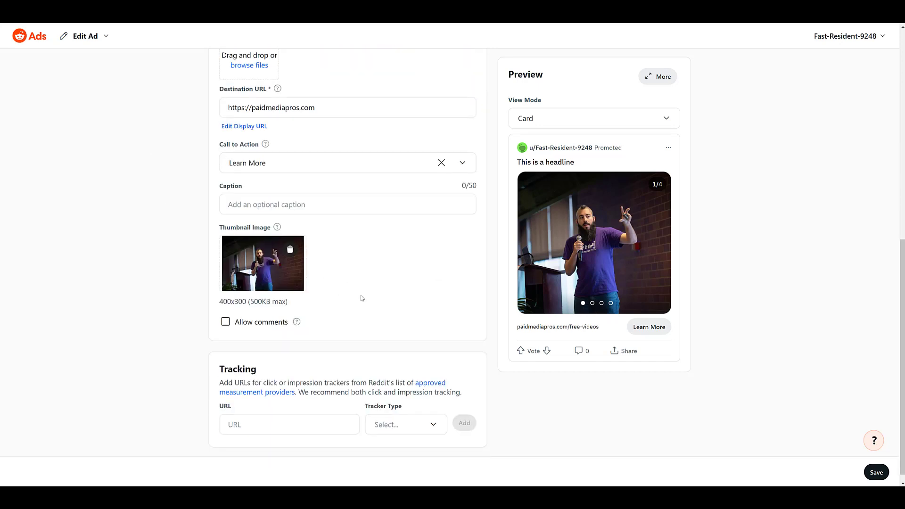
{"action": "scroll", "coordinate": [361, 298], "scroll_direction": "down", "scroll_amount": 1}
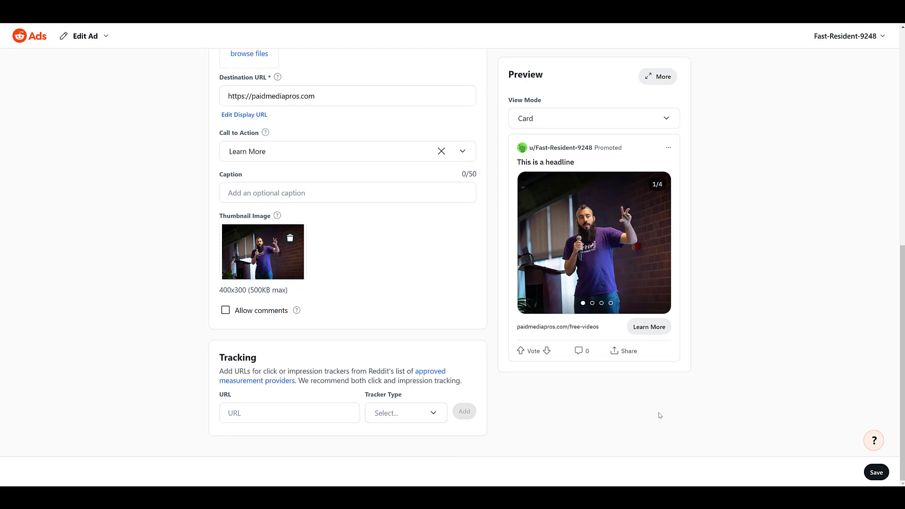
{"action": "scroll", "coordinate": [659, 416], "scroll_direction": "up", "scroll_amount": 5}
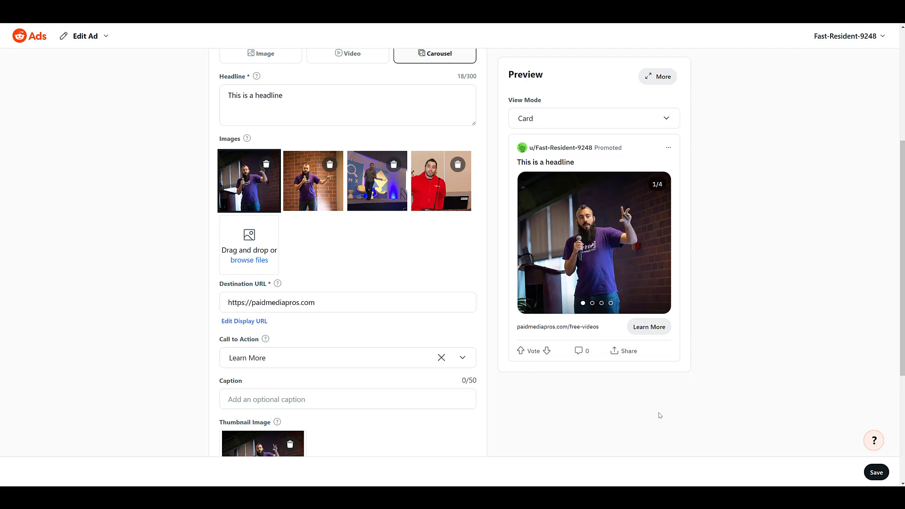
{"action": "scroll", "coordinate": [659, 415], "scroll_direction": "up", "scroll_amount": 4}
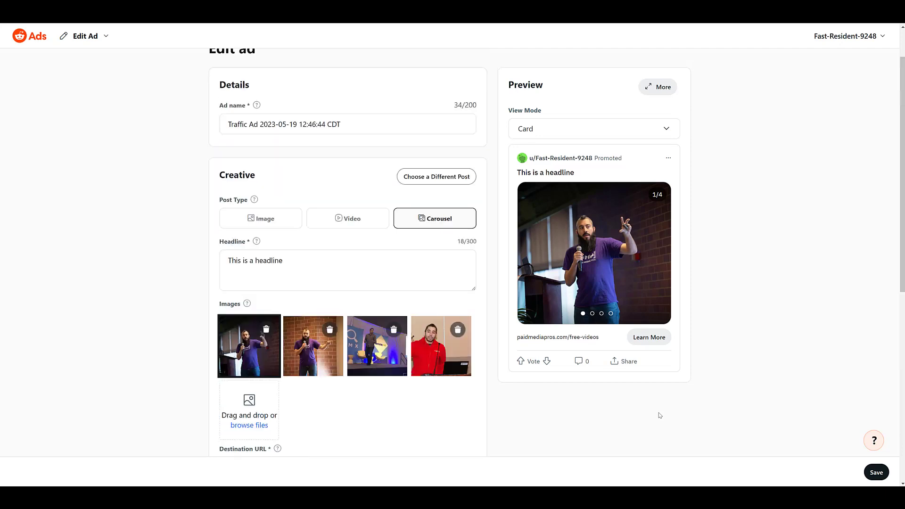
{"action": "left_click", "coordinate": [875, 472]}
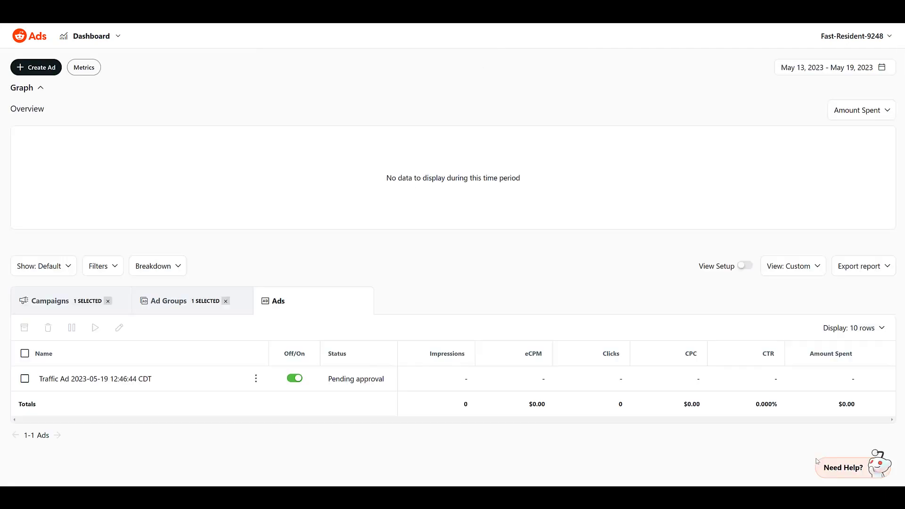